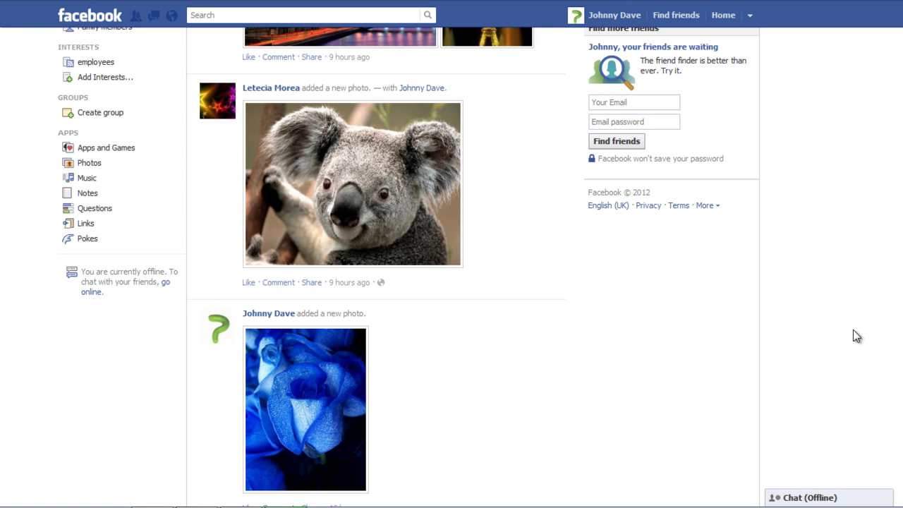
Start a new group named 'Class 2015 reunion'.
{"action": "left_click", "coordinate": [120, 122]}
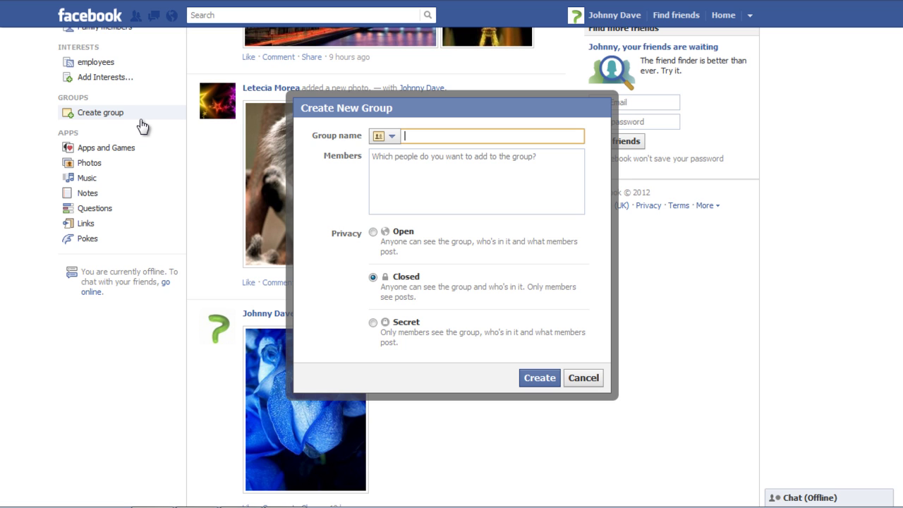
{"action": "type", "text": "Class 2015 reunion"}
Add two suggested friends as members and try the Open and Secret privacy options.
{"action": "key", "text": "Tab"}
{"action": "type", "text": "L"}
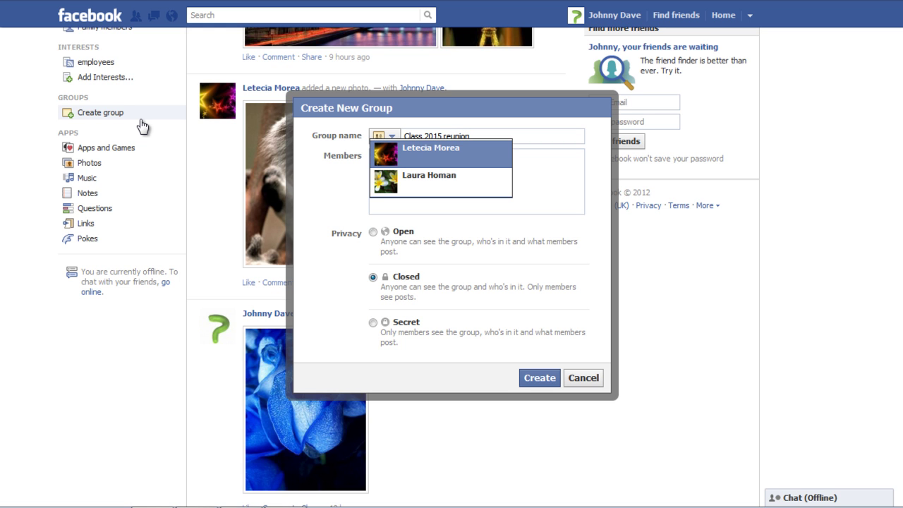
{"action": "key", "text": "Return"}
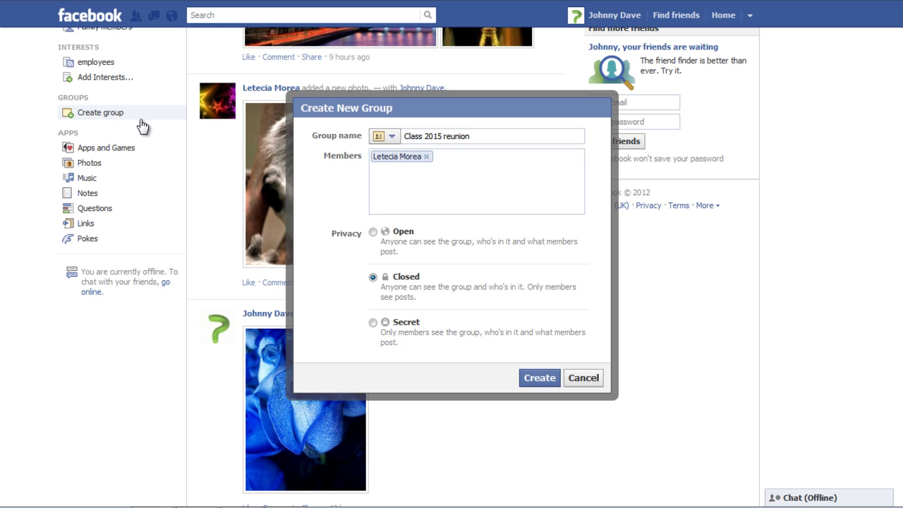
{"action": "type", "text": "L"}
{"action": "key", "text": "Return"}
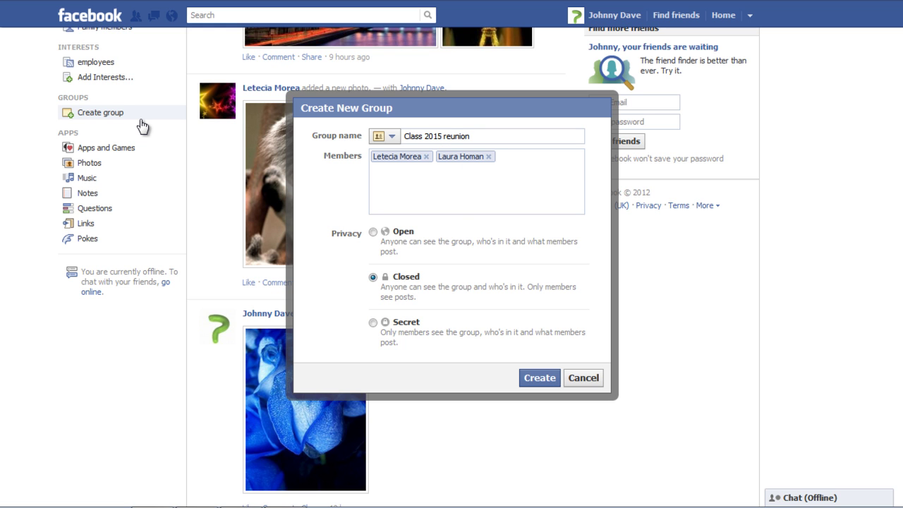
{"action": "left_click", "coordinate": [372, 235]}
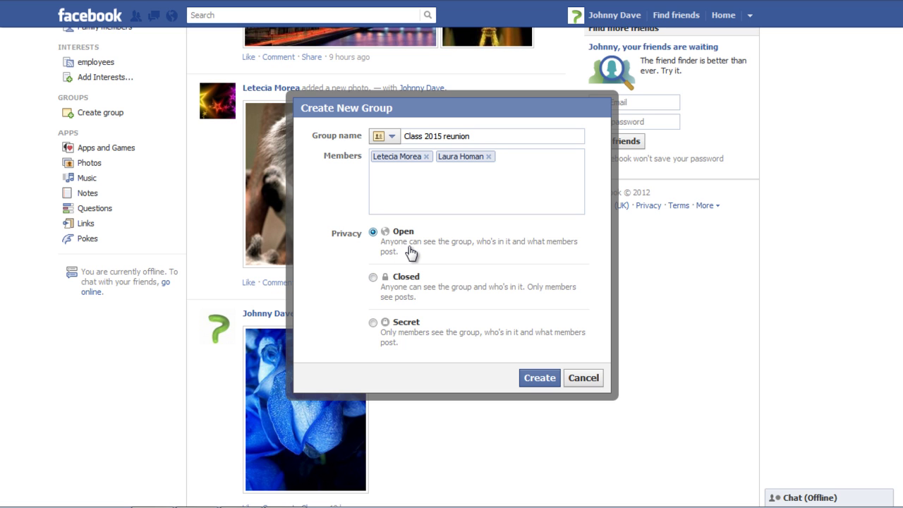
{"action": "left_click", "coordinate": [374, 322]}
Create the group and bring up its gear options menu.
{"action": "left_click", "coordinate": [535, 382]}
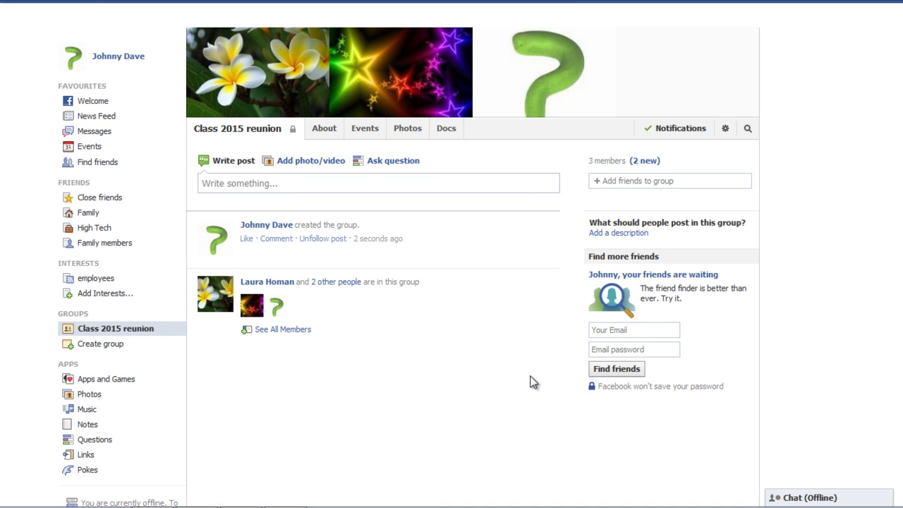
{"action": "left_click", "coordinate": [725, 129]}
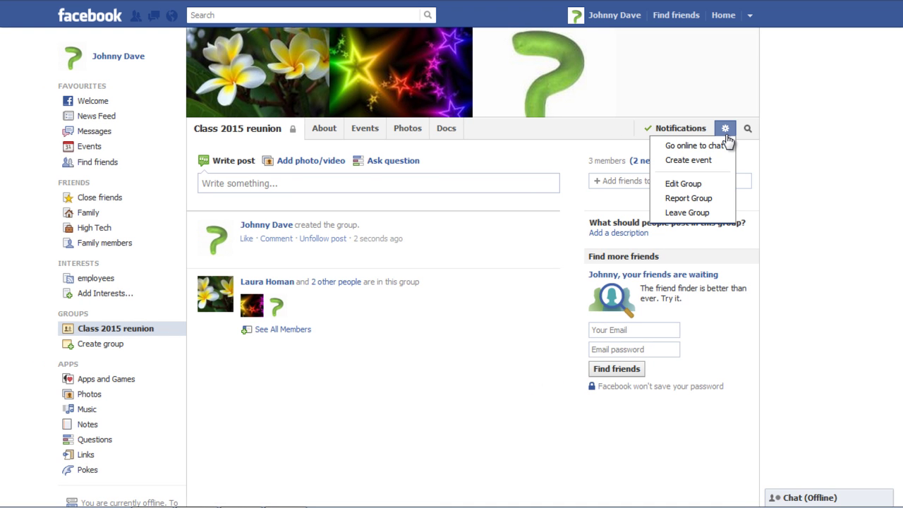
In Edit Group settings, require an admin to approve members that others add.
{"action": "left_click", "coordinate": [708, 185]}
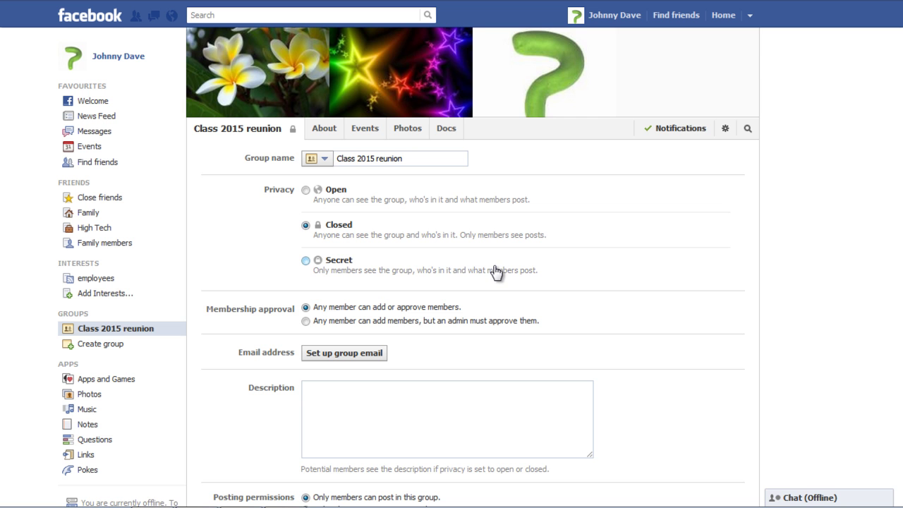
{"action": "scroll", "coordinate": [495, 271], "scroll_direction": "down", "scroll_amount": 2}
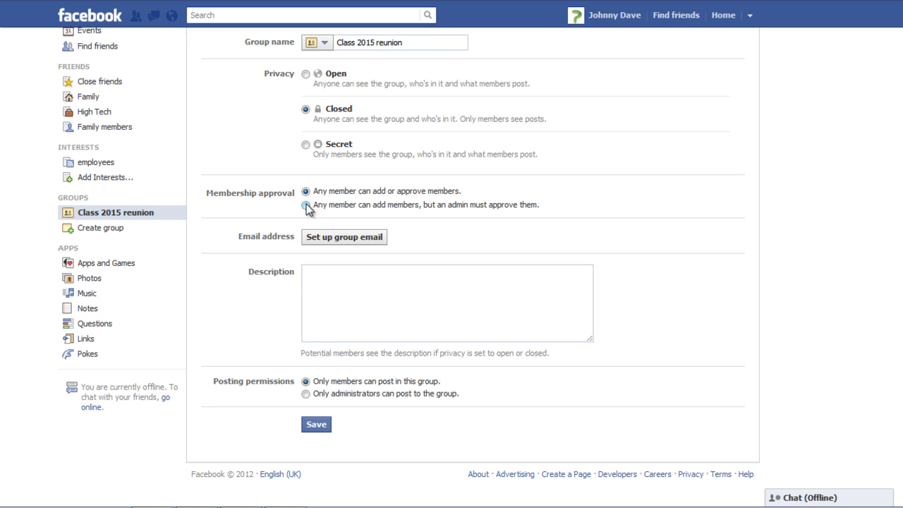
{"action": "left_click", "coordinate": [305, 205]}
{"action": "left_click", "coordinate": [334, 238]}
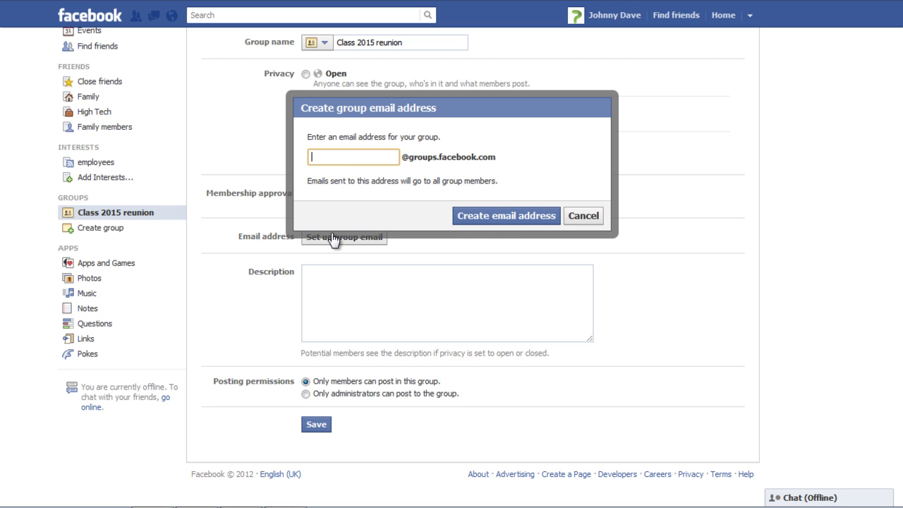
{"action": "type", "text": "kdc88"}
{"action": "left_click", "coordinate": [474, 218]}
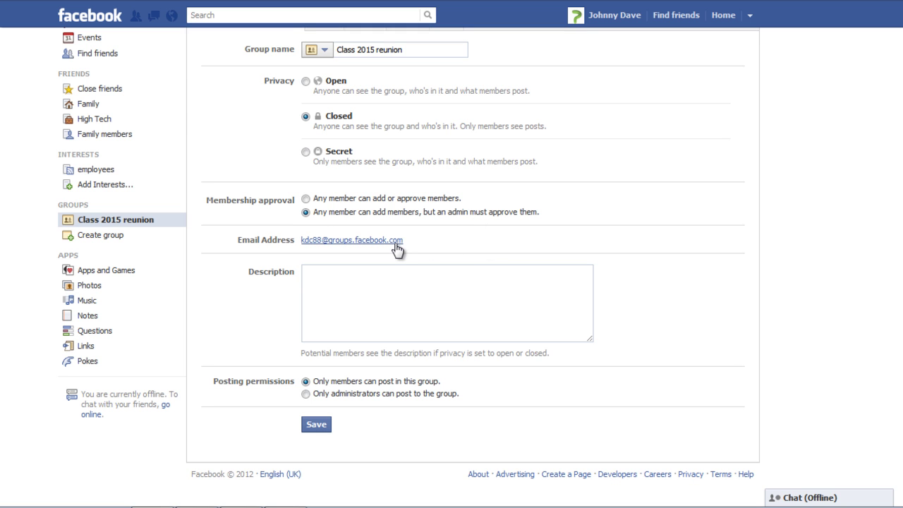
Save the description 'This is a reunion group for the 15 year reunion of the college!' with members-only posting, then view About.
{"action": "left_click", "coordinate": [402, 284]}
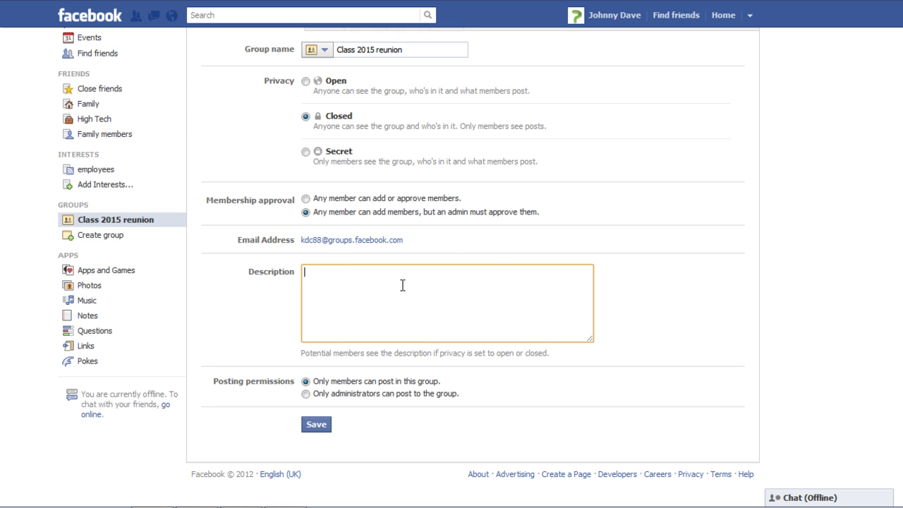
{"action": "type", "text": "This is a reunion group for the 15 year reunion of the college!"}
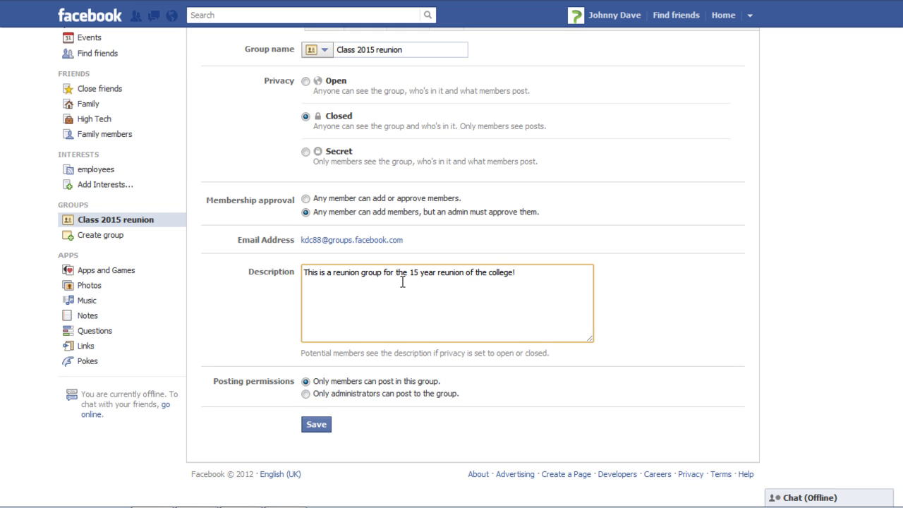
{"action": "left_click", "coordinate": [314, 394]}
{"action": "left_click", "coordinate": [316, 382]}
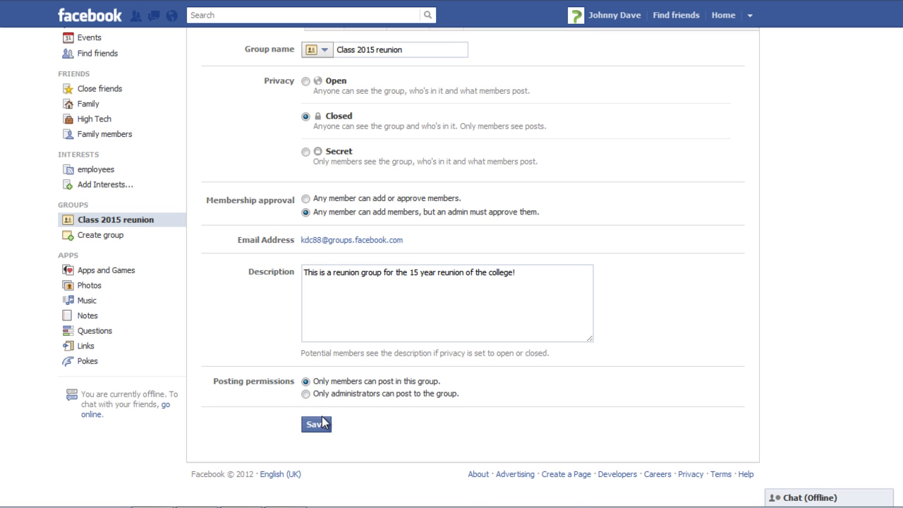
{"action": "left_click", "coordinate": [321, 425]}
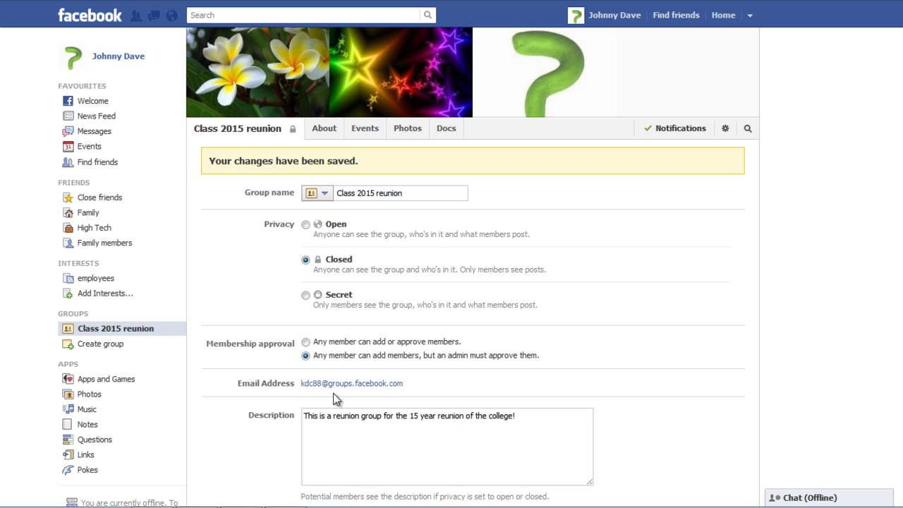
{"action": "left_click", "coordinate": [330, 137]}
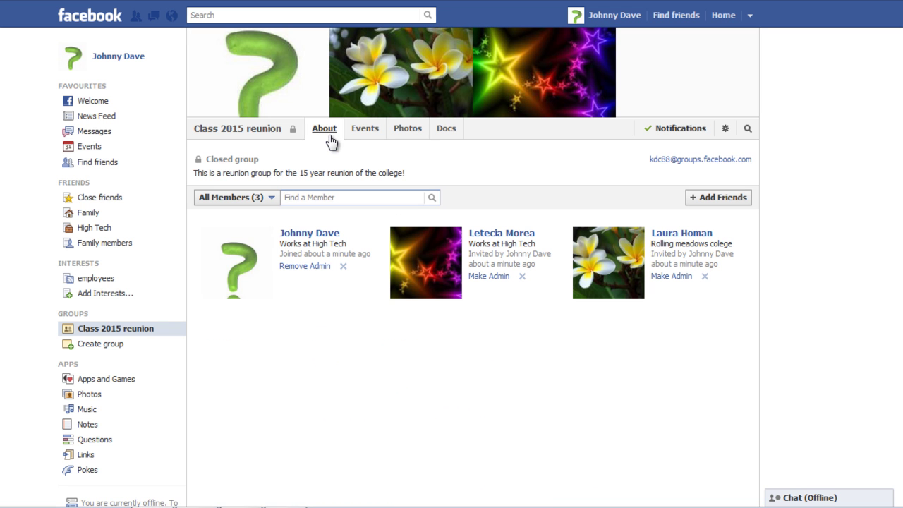
{"action": "left_click", "coordinate": [725, 129]}
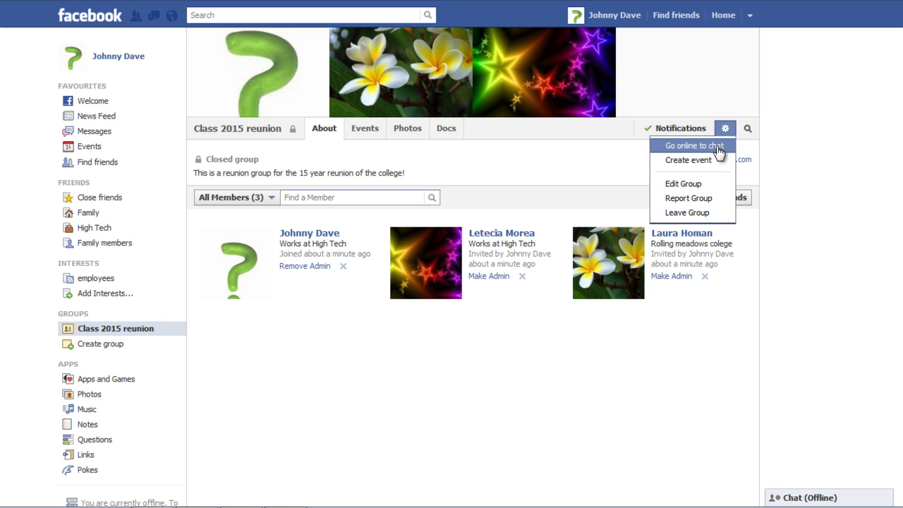
Create the 'Reunion planning' group event for 5 April, then view the empty Photos tab.
{"action": "left_click", "coordinate": [719, 160]}
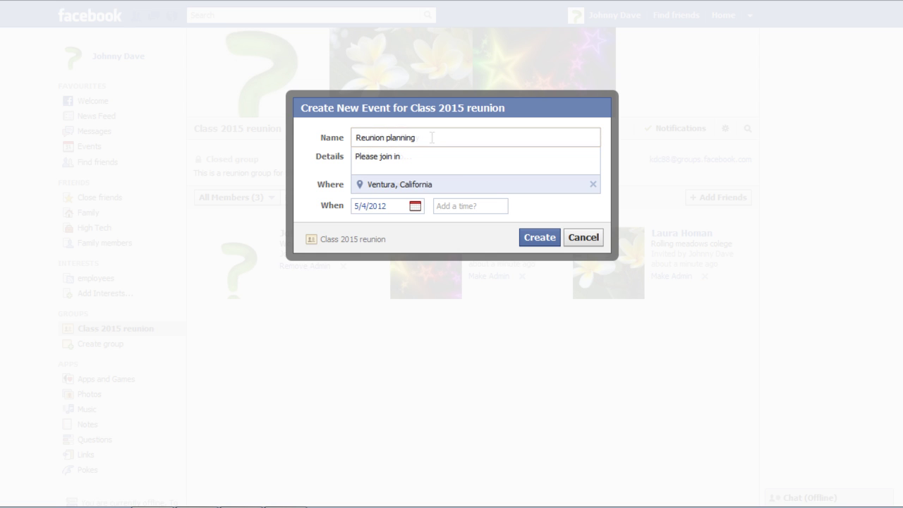
{"action": "left_click", "coordinate": [525, 237]}
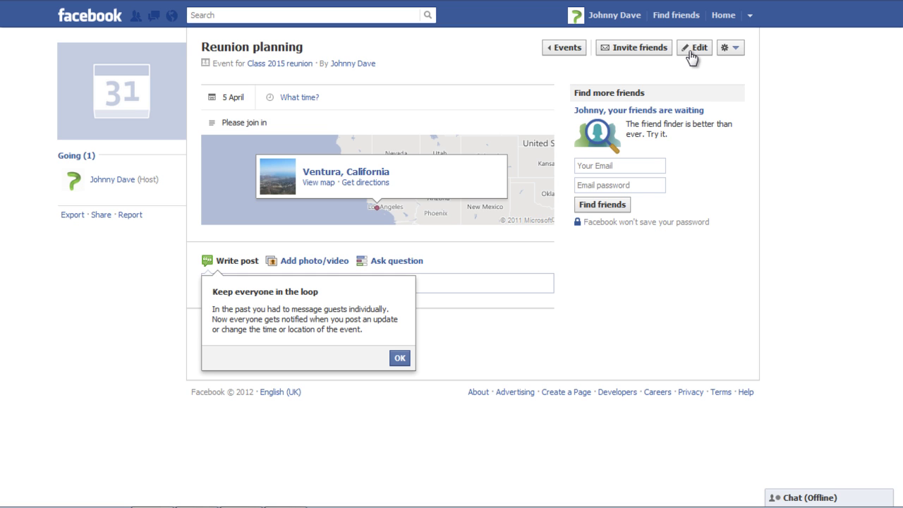
{"action": "left_click", "coordinate": [733, 53]}
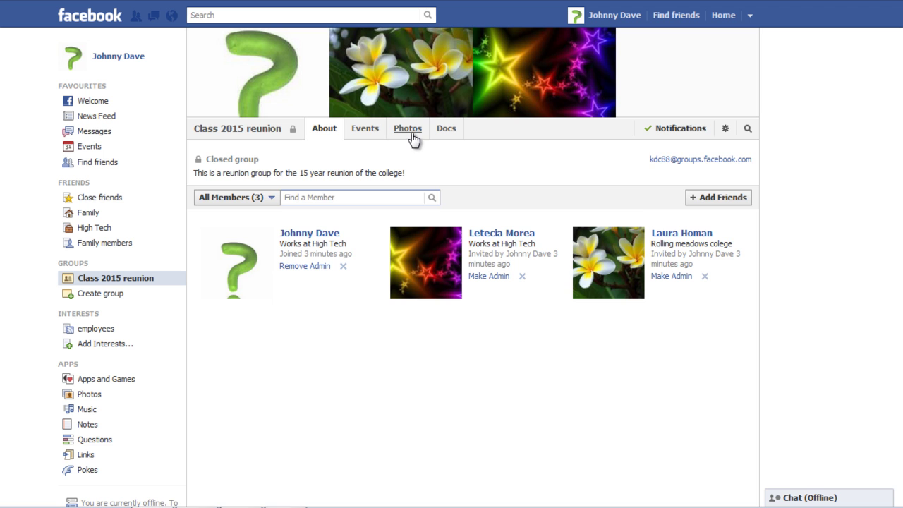
{"action": "left_click", "coordinate": [409, 130]}
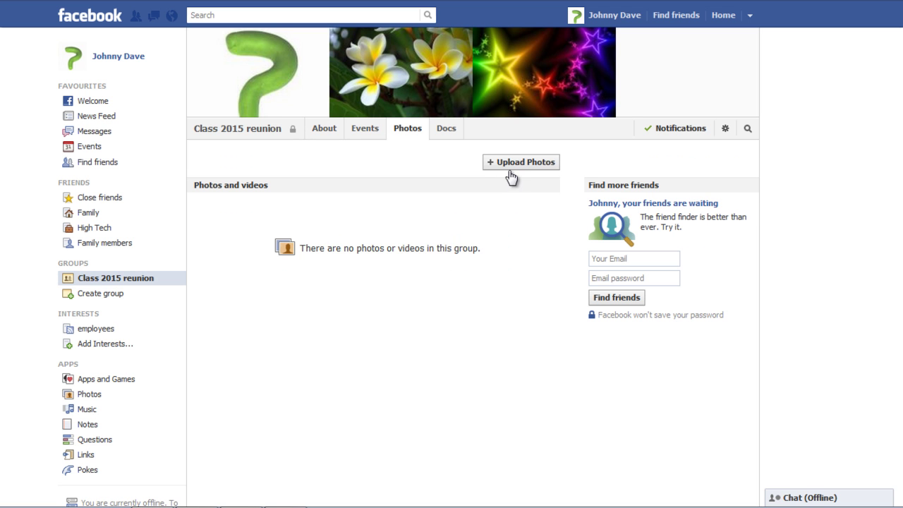
Publish a group doc titled 'Important' with the October 15th 2012 reunion-date sentence pasted in.
{"action": "left_click", "coordinate": [448, 132]}
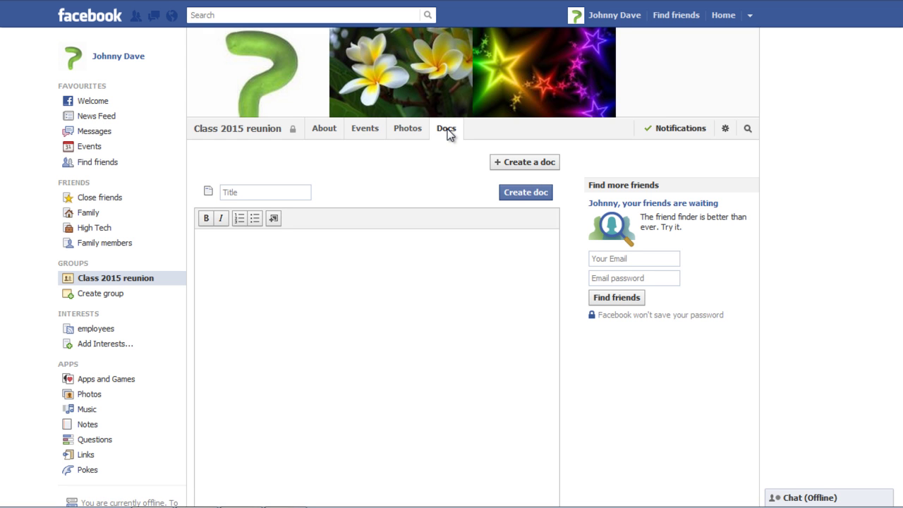
{"action": "left_click", "coordinate": [302, 192]}
{"action": "type", "text": "Important"}
{"action": "key", "text": "Tab"}
{"action": "type", "text": "We have decided a date for the reunion- October, 15th 2012"}
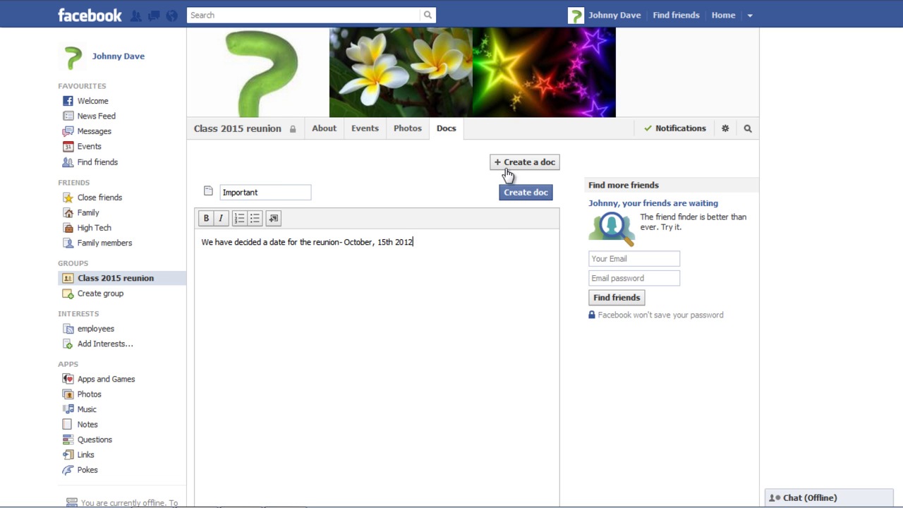
{"action": "left_click", "coordinate": [536, 201]}
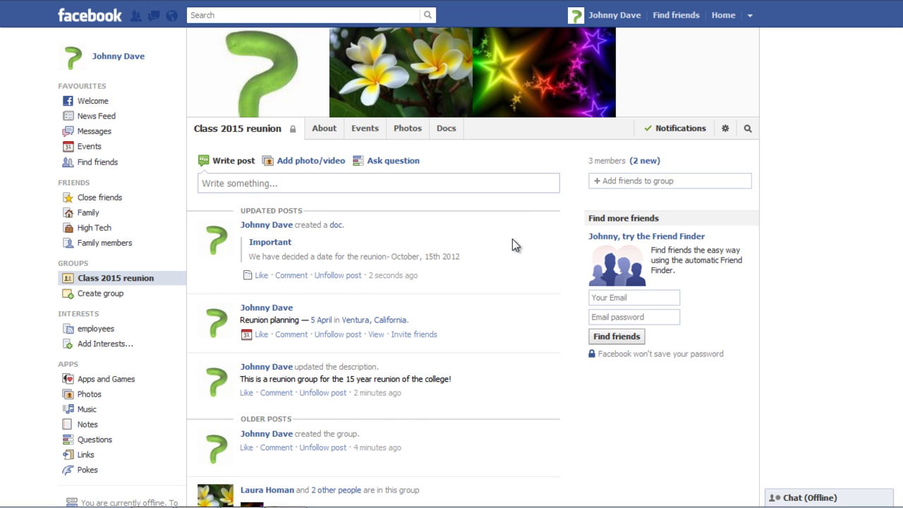
{"action": "scroll", "coordinate": [512, 239], "scroll_direction": "down", "scroll_amount": 1}
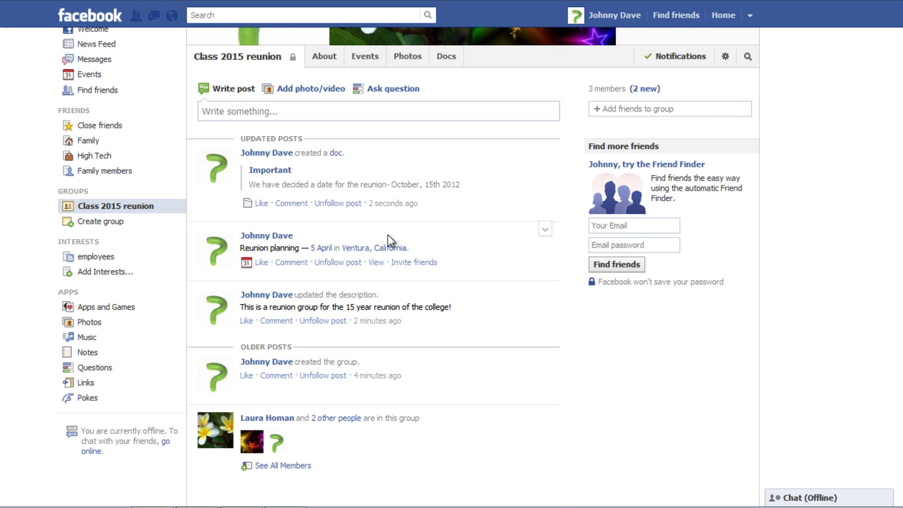
Set reunionlogo1 from Pictures as the cover photo, shifted up to show HIGH SCHOOL.
{"action": "left_click", "coordinate": [725, 129]}
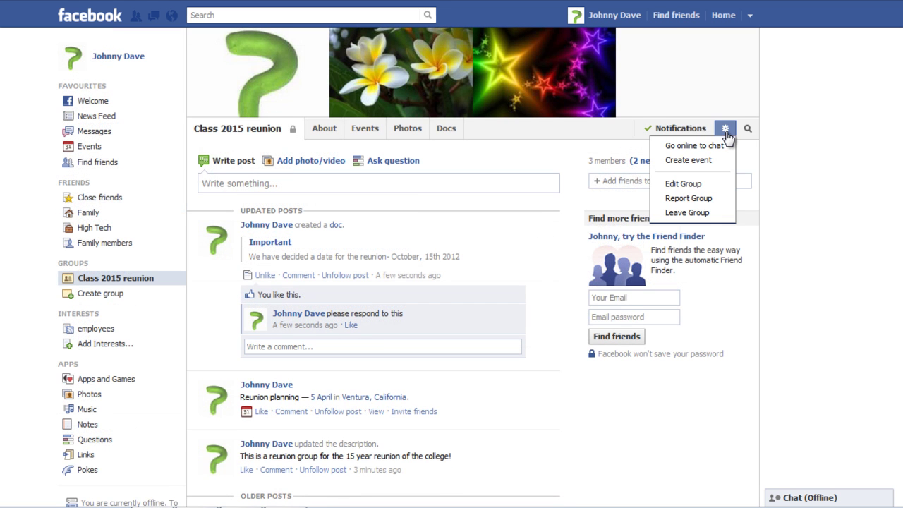
{"action": "left_click", "coordinate": [703, 183]}
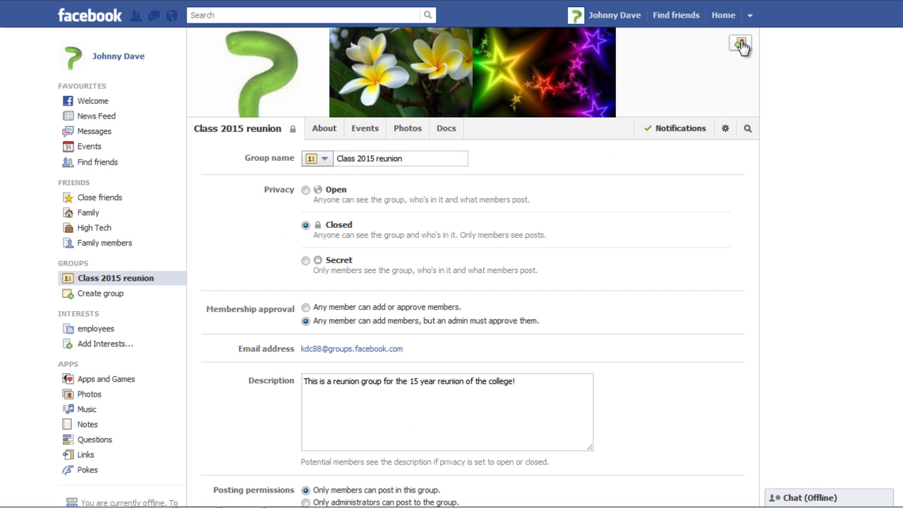
{"action": "left_click", "coordinate": [741, 44]}
{"action": "left_click", "coordinate": [736, 62]}
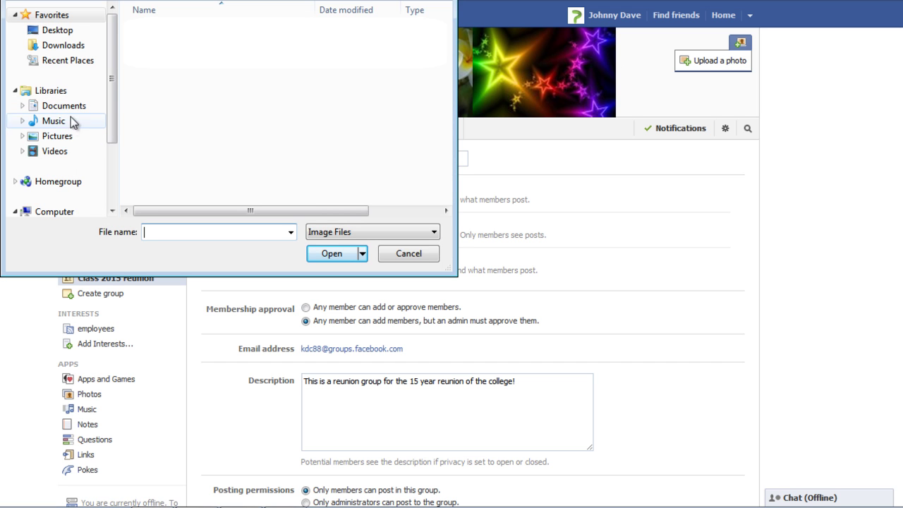
{"action": "left_click", "coordinate": [81, 136]}
{"action": "double_click", "coordinate": [347, 122]}
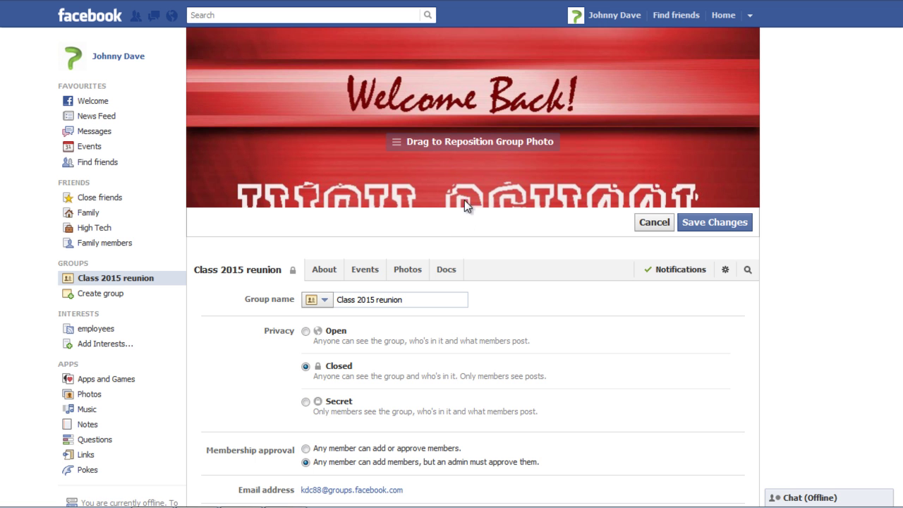
{"action": "left_click_drag", "start_coordinate": [461, 179], "coordinate": [477, 155]}
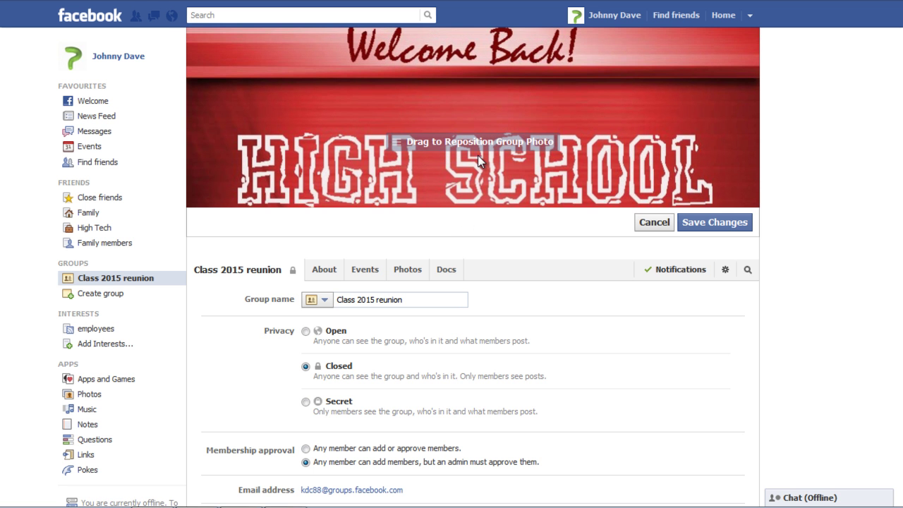
{"action": "left_click", "coordinate": [706, 225]}
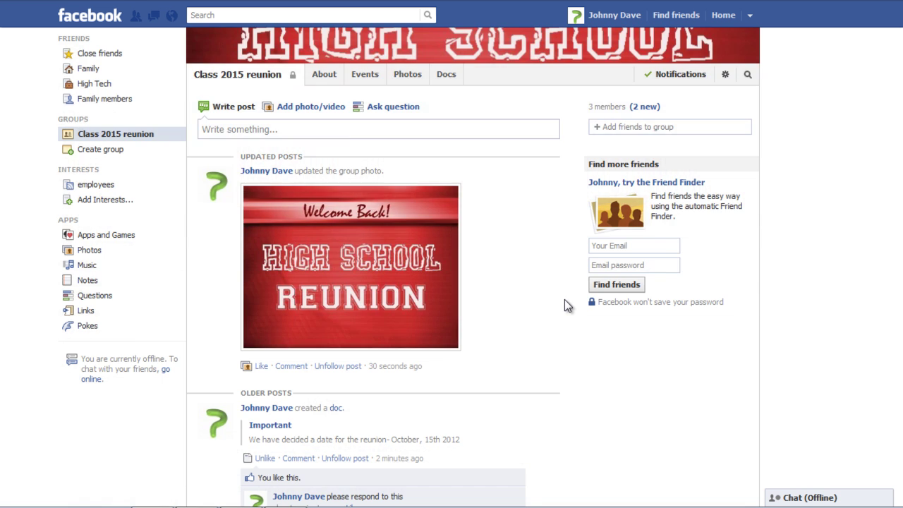
Add a fourth friend to the group and open the member list to make them admin.
{"action": "scroll", "coordinate": [565, 300], "scroll_direction": "up", "scroll_amount": 3}
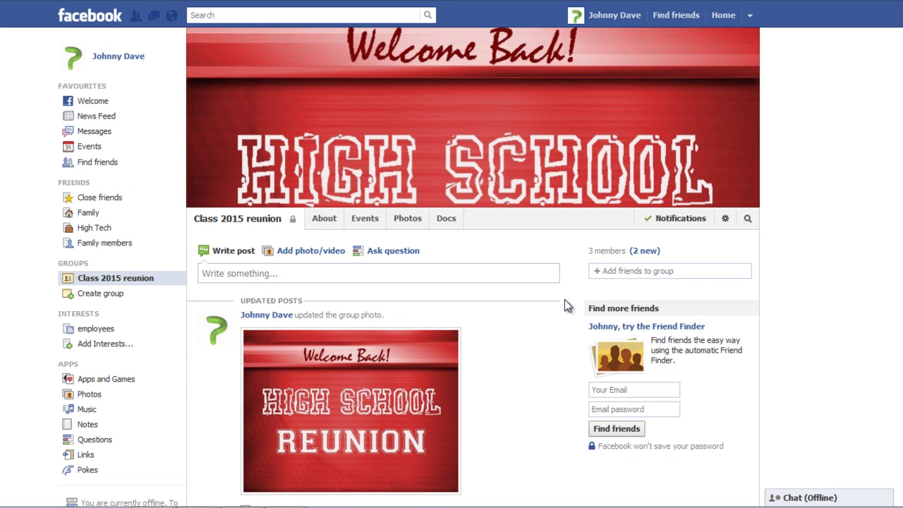
{"action": "left_click", "coordinate": [637, 275]}
{"action": "type", "text": "pau"}
{"action": "left_click", "coordinate": [643, 302]}
{"action": "left_click", "coordinate": [633, 252]}
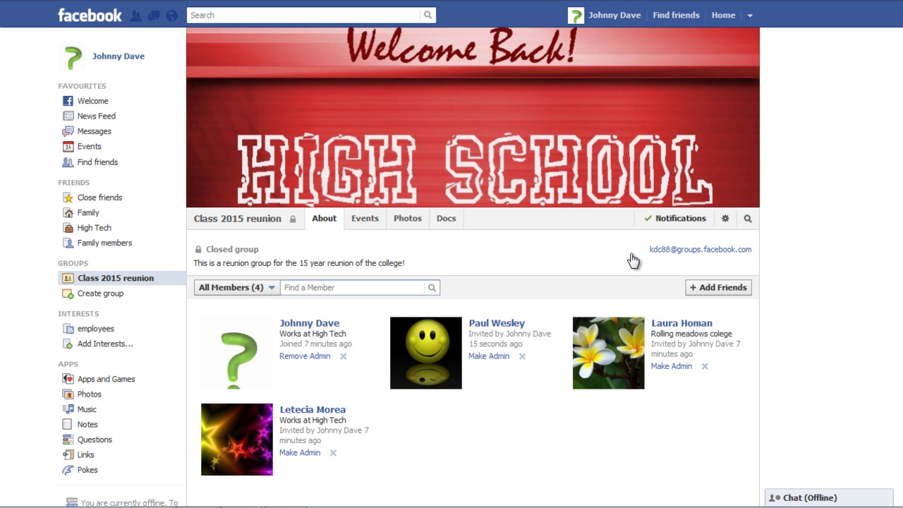
{"action": "scroll", "coordinate": [581, 381], "scroll_direction": "down", "scroll_amount": 3}
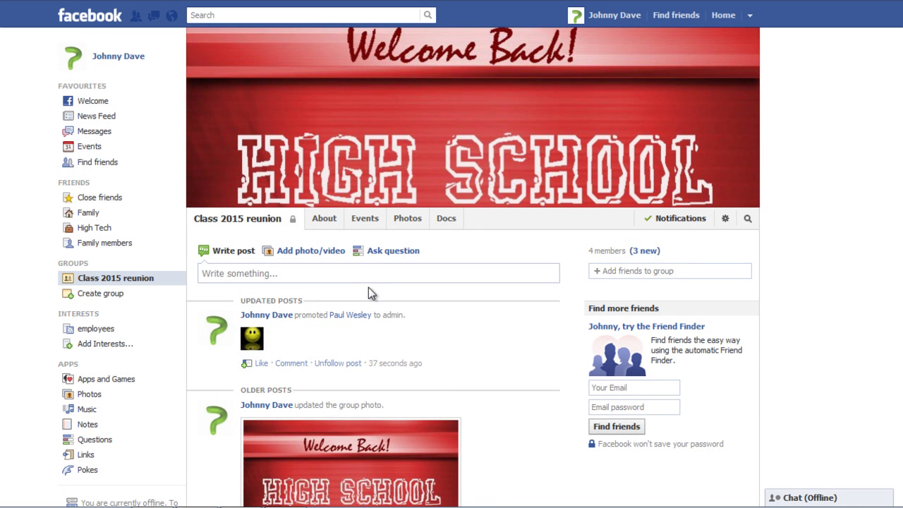
Post 'I can't wait!' to the group feed and bring up the photo/video options.
{"action": "left_click", "coordinate": [374, 275]}
{"action": "type", "text": "I can't wait!"}
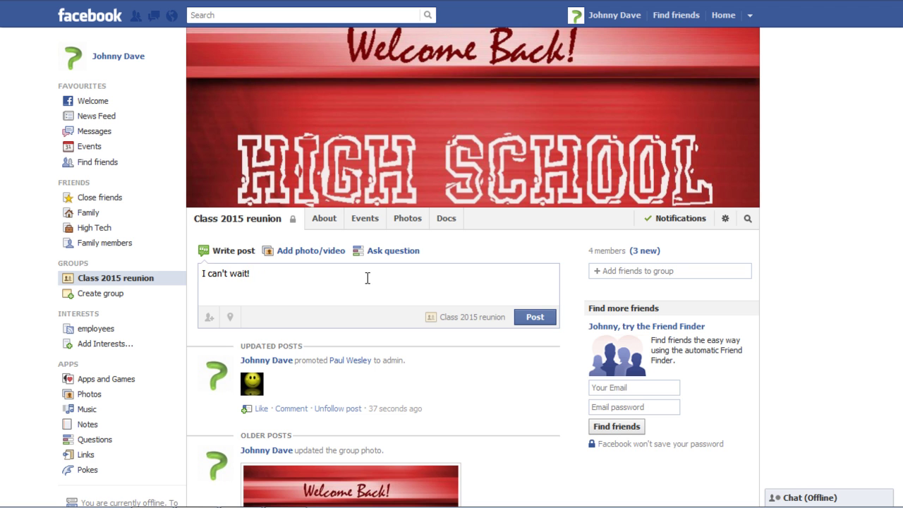
{"action": "left_click", "coordinate": [536, 319]}
{"action": "scroll", "coordinate": [516, 303], "scroll_direction": "down", "scroll_amount": 1}
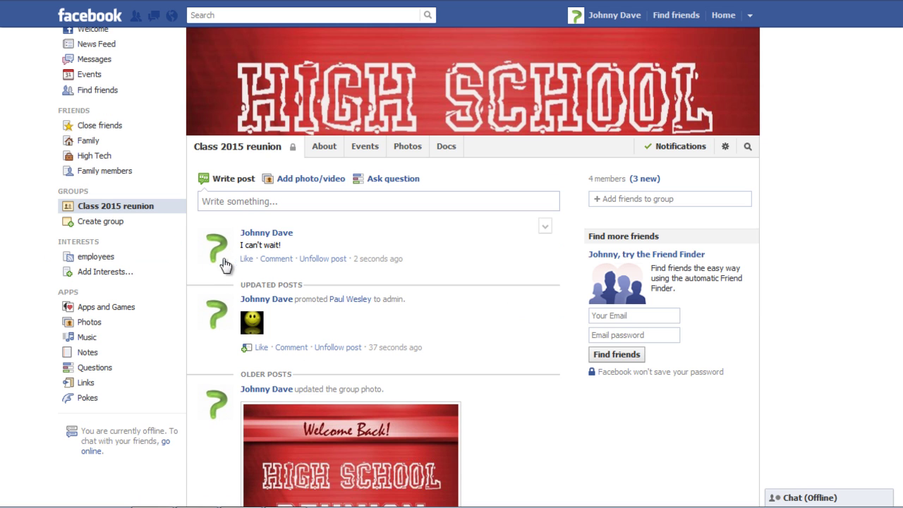
{"action": "left_click", "coordinate": [319, 184]}
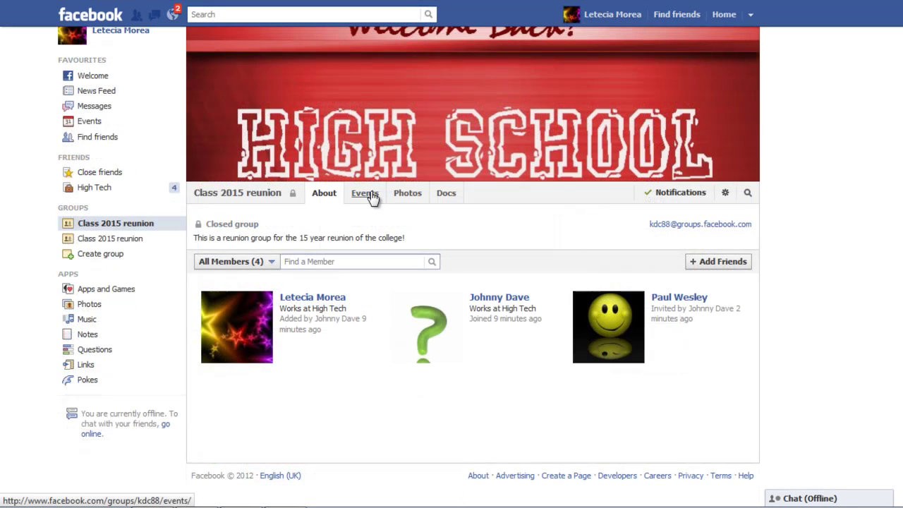
From another member's account, view the group's Events list showing today's Reunion planning event.
{"action": "left_click", "coordinate": [363, 192]}
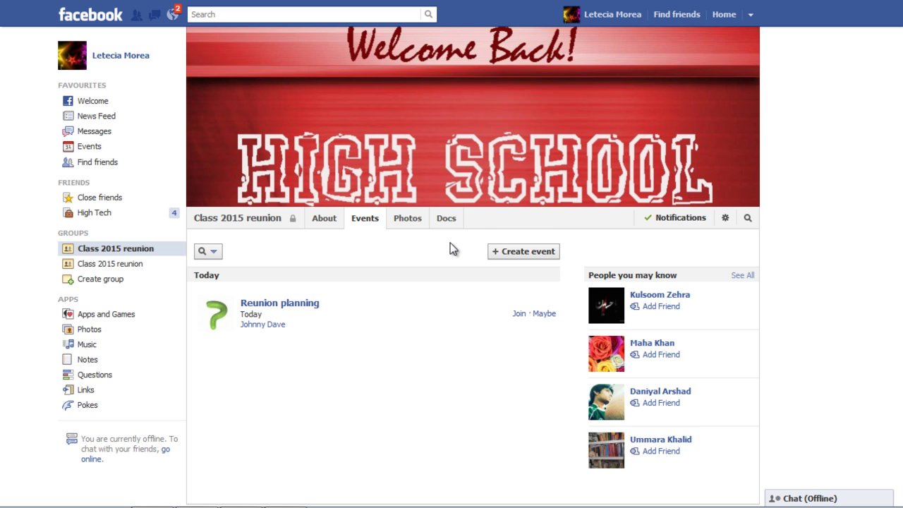